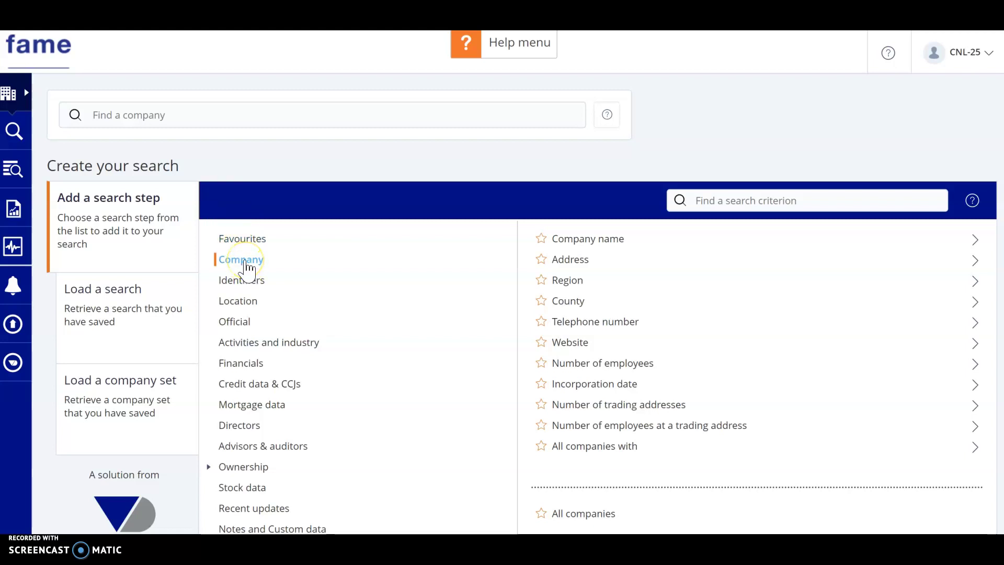
Step: Add a company search step for number of employees with a minimum of 30 and a maximum of 200
{"action": "left_click", "coordinate": [248, 303]}
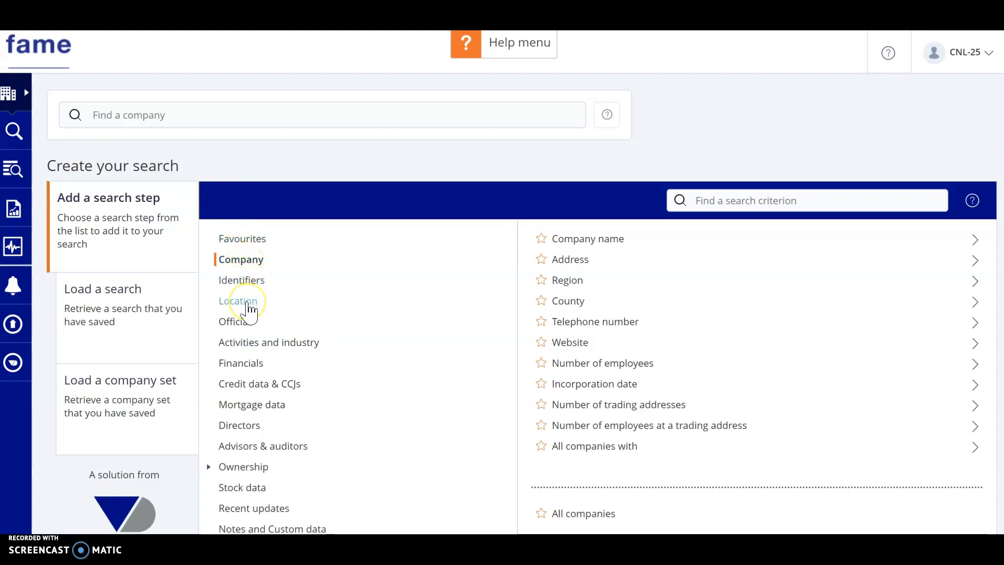
{"action": "left_click", "coordinate": [285, 348]}
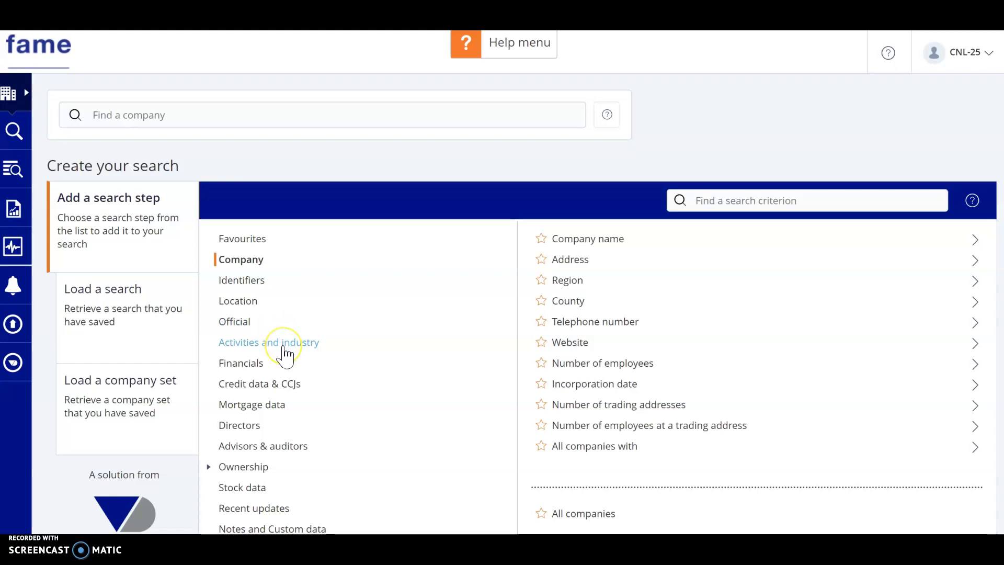
{"action": "left_click", "coordinate": [238, 261]}
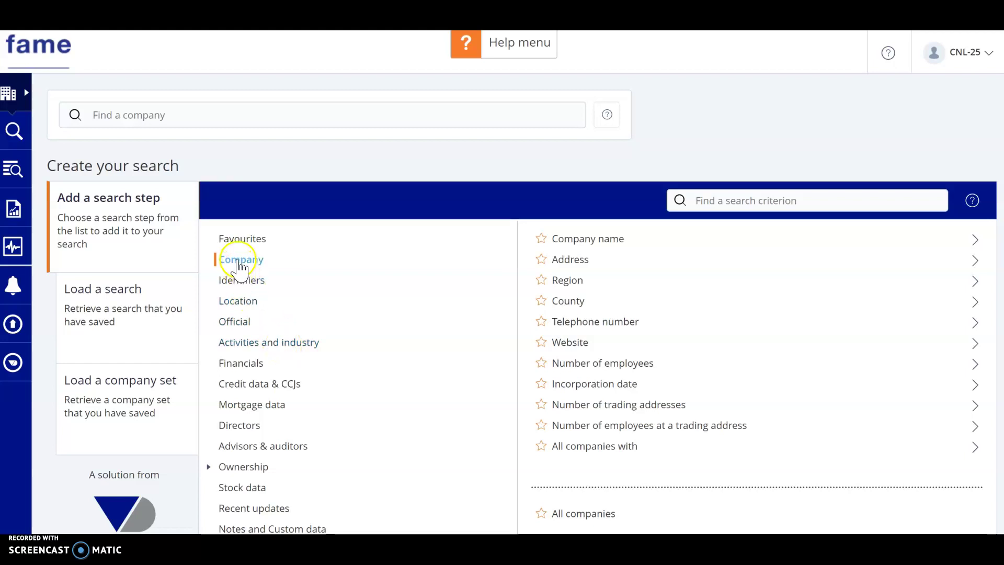
{"action": "left_click", "coordinate": [581, 366]}
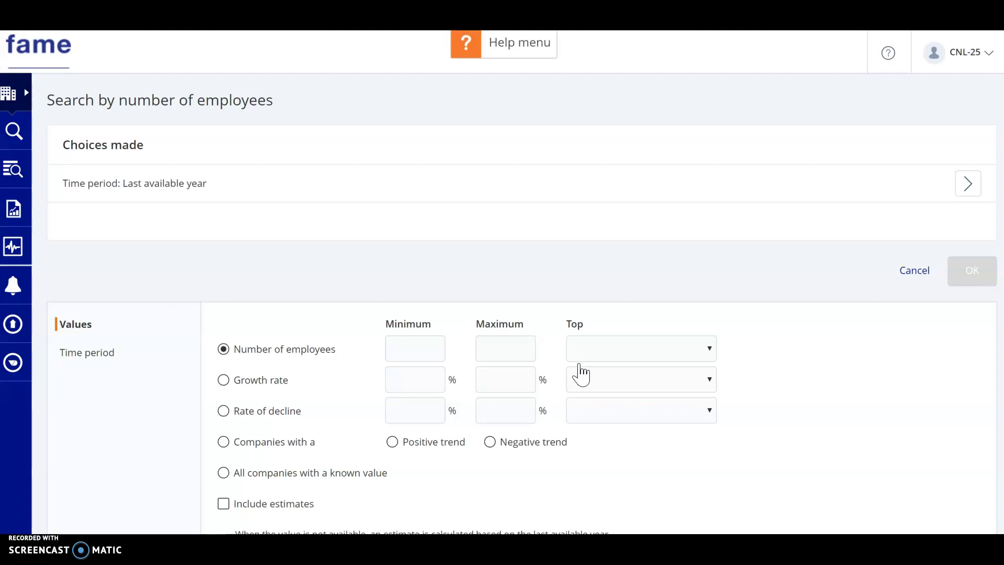
{"action": "left_click", "coordinate": [418, 345]}
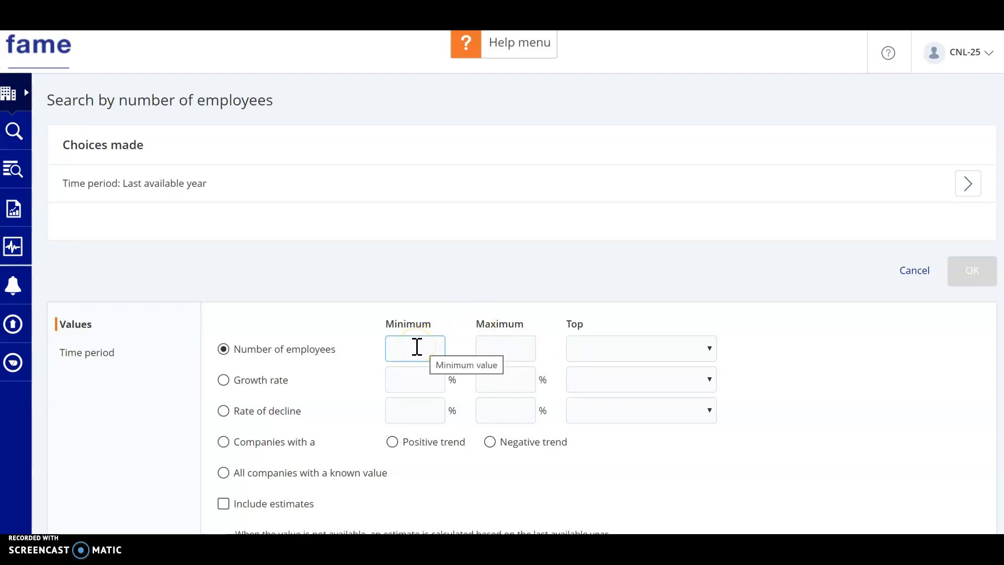
{"action": "left_click", "coordinate": [418, 347]}
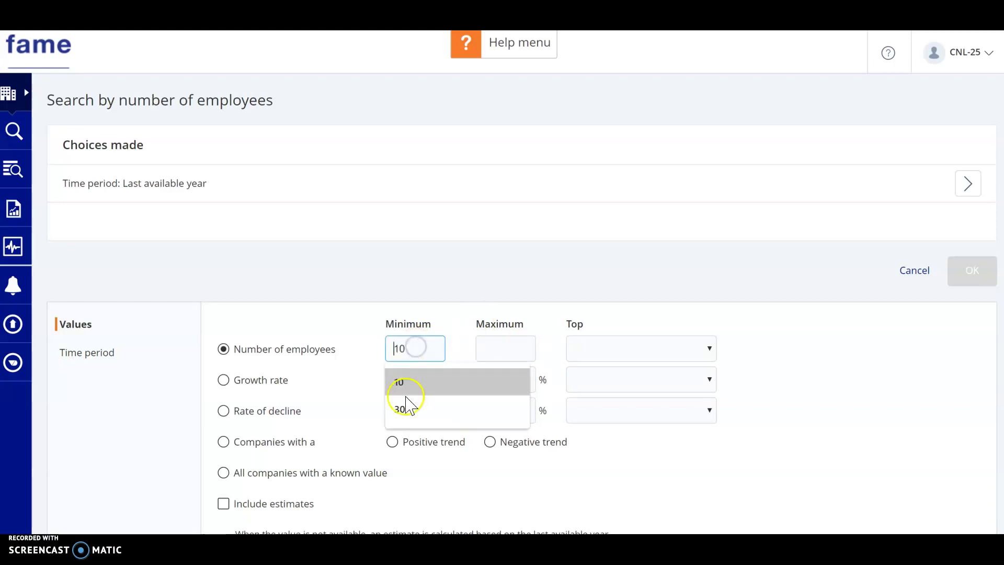
{"action": "left_click", "coordinate": [403, 408]}
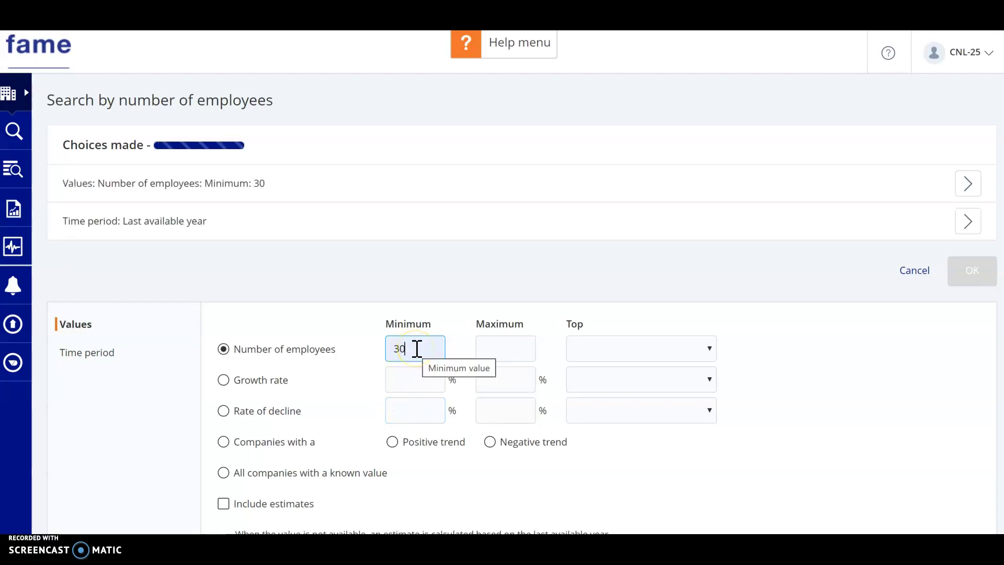
{"action": "left_click", "coordinate": [495, 345]}
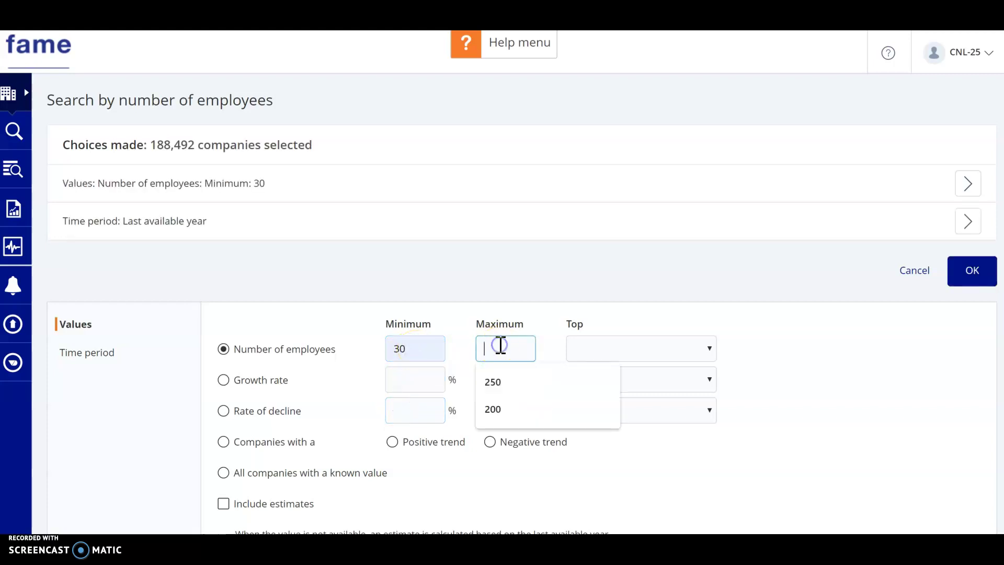
{"action": "left_click", "coordinate": [494, 408]}
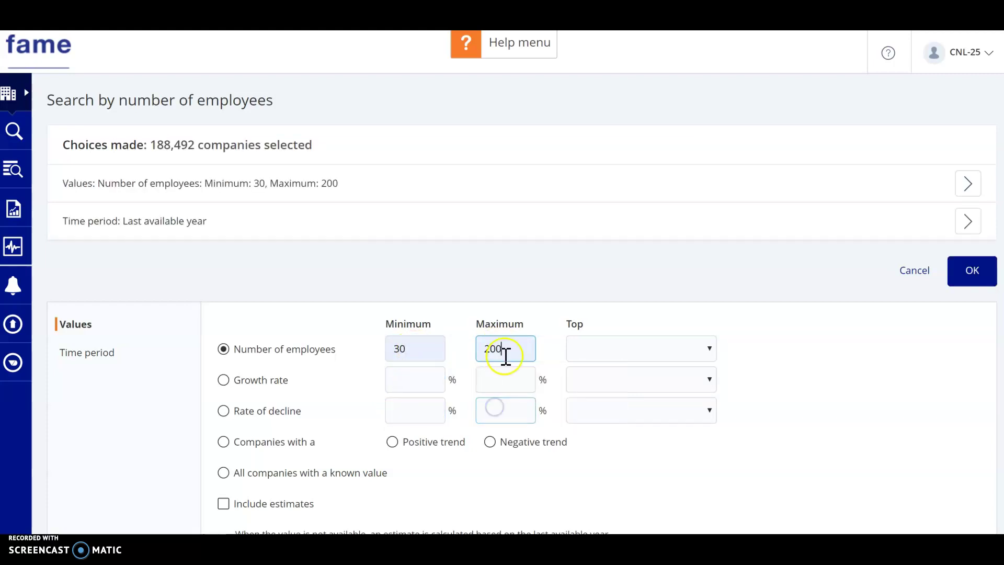
{"action": "left_click", "coordinate": [973, 272]}
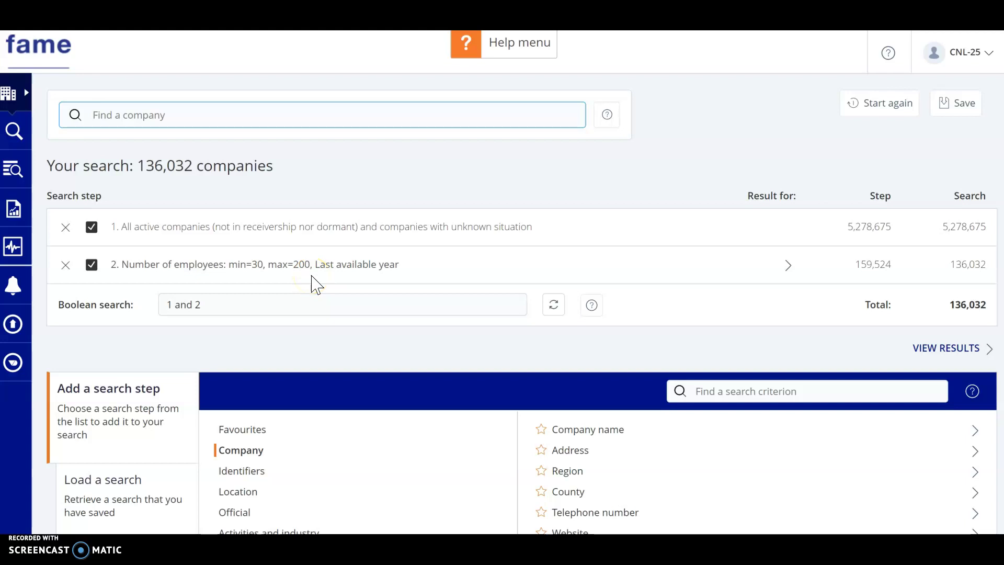
Step: Add a location search step limiting companies to the postal region Preston (PR) in the North West
{"action": "left_click", "coordinate": [241, 495]}
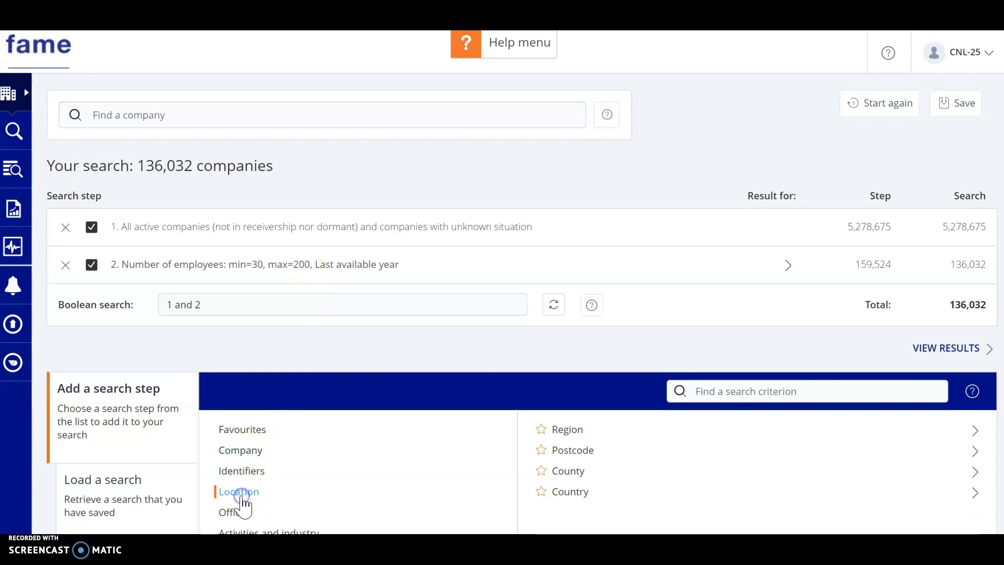
{"action": "left_click", "coordinate": [568, 432]}
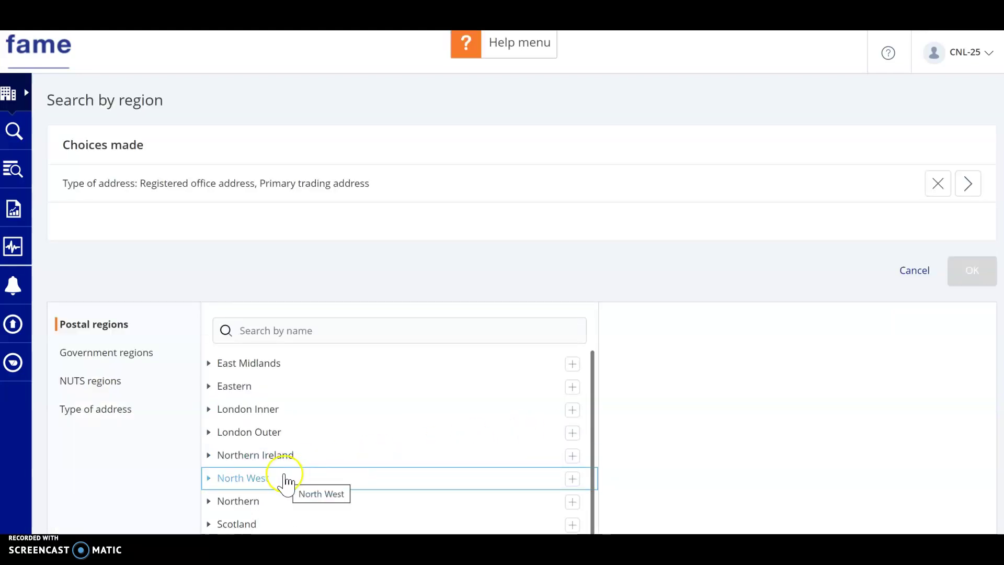
{"action": "left_click", "coordinate": [210, 479]}
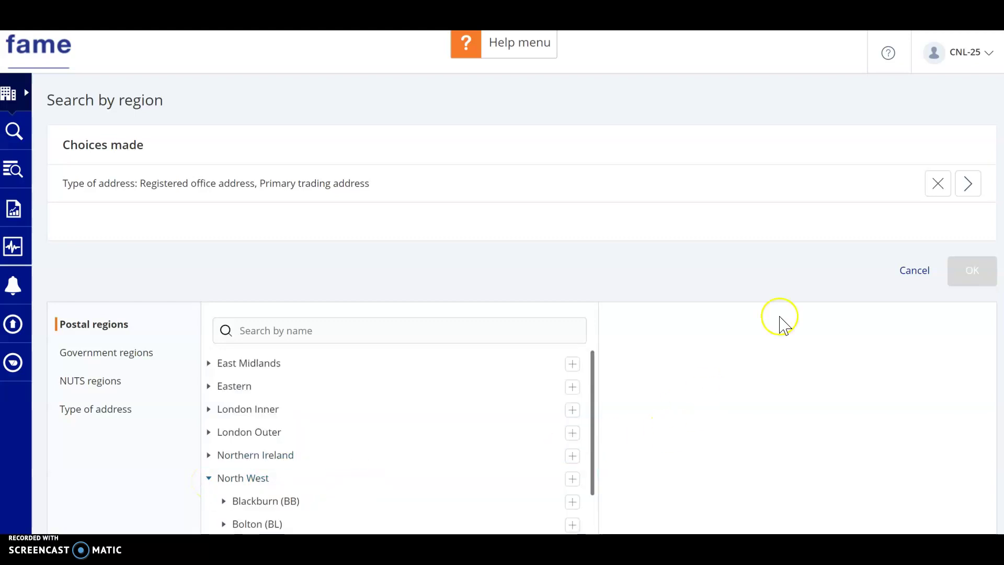
{"action": "scroll", "coordinate": [502, 283], "scroll_direction": "down", "scroll_amount": 3}
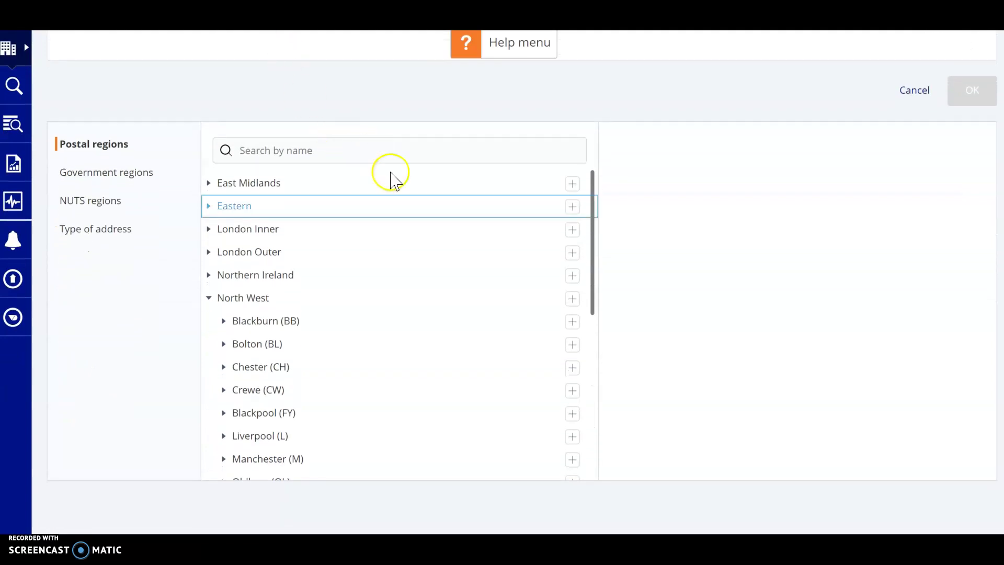
{"action": "left_click_drag", "start_coordinate": [594, 233], "coordinate": [594, 304]}
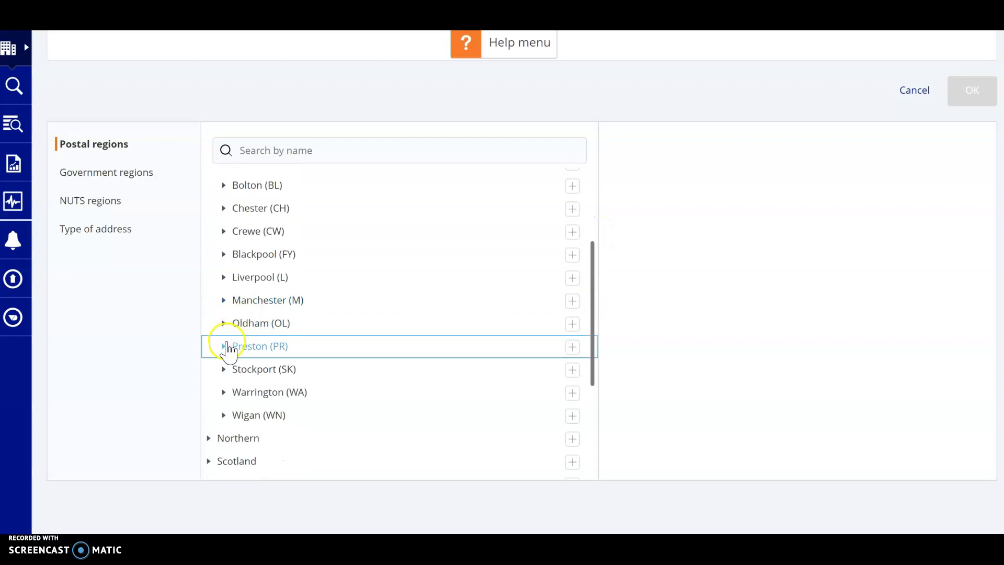
{"action": "left_click", "coordinate": [223, 346]}
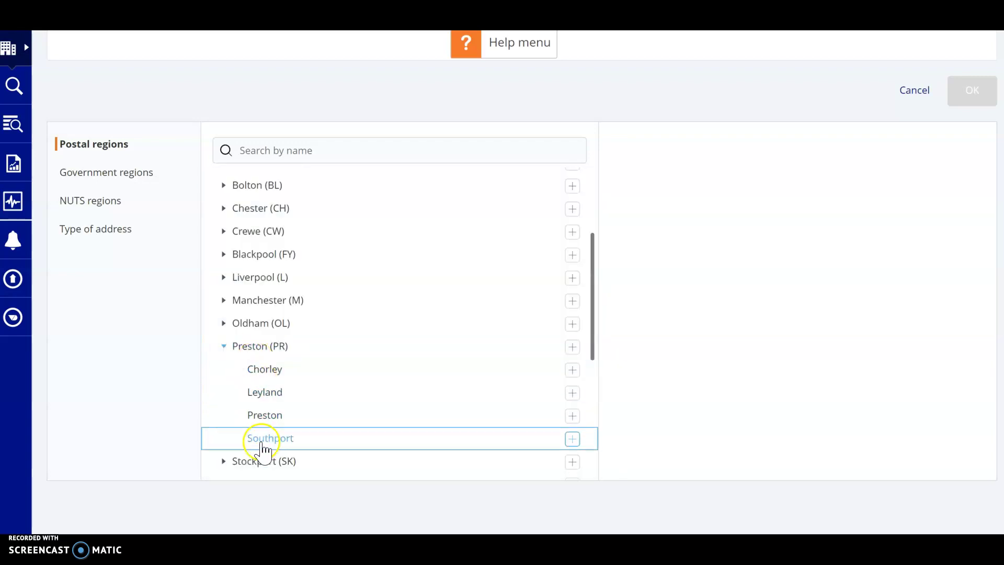
{"action": "left_click", "coordinate": [224, 345]}
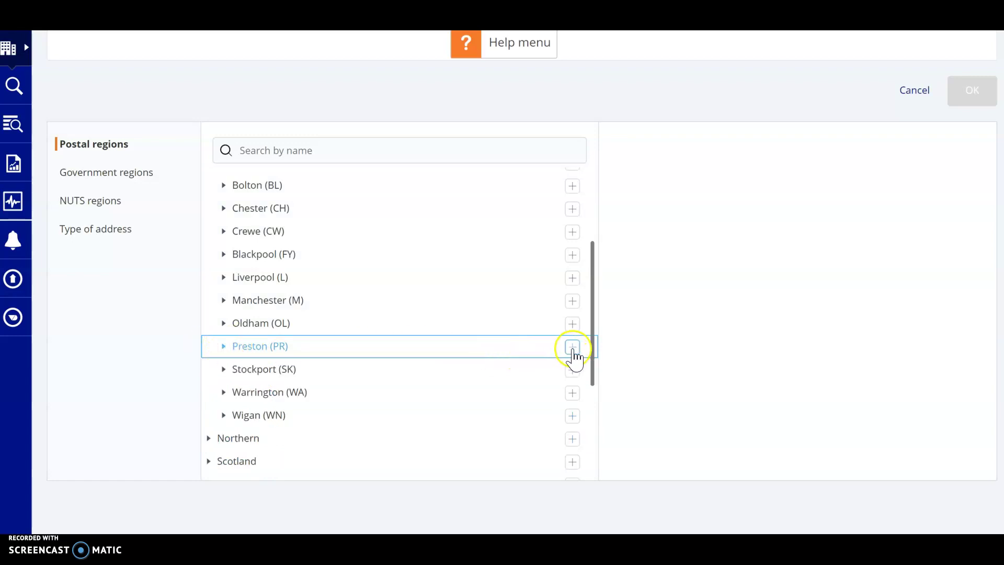
{"action": "left_click", "coordinate": [573, 347]}
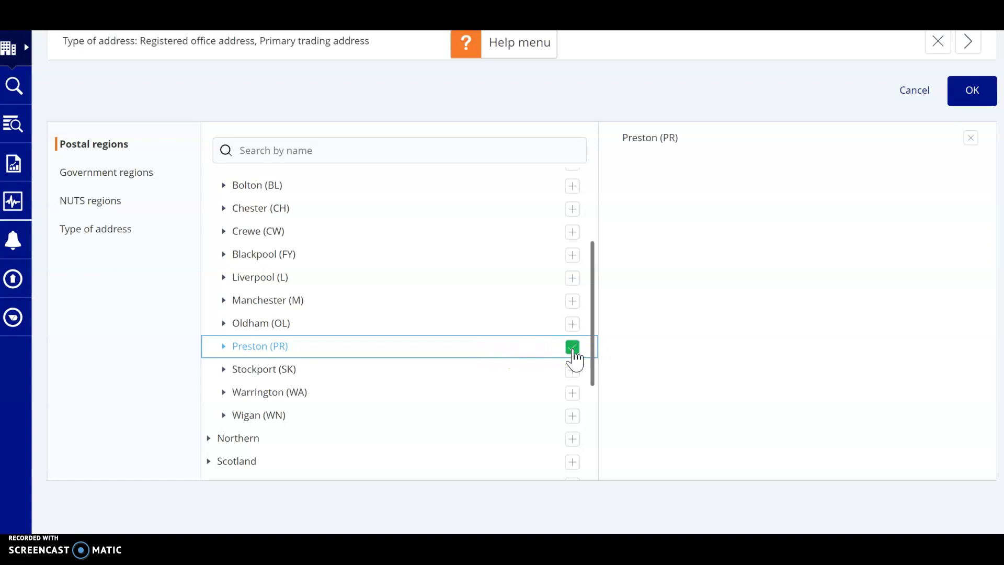
{"action": "left_click", "coordinate": [968, 88]}
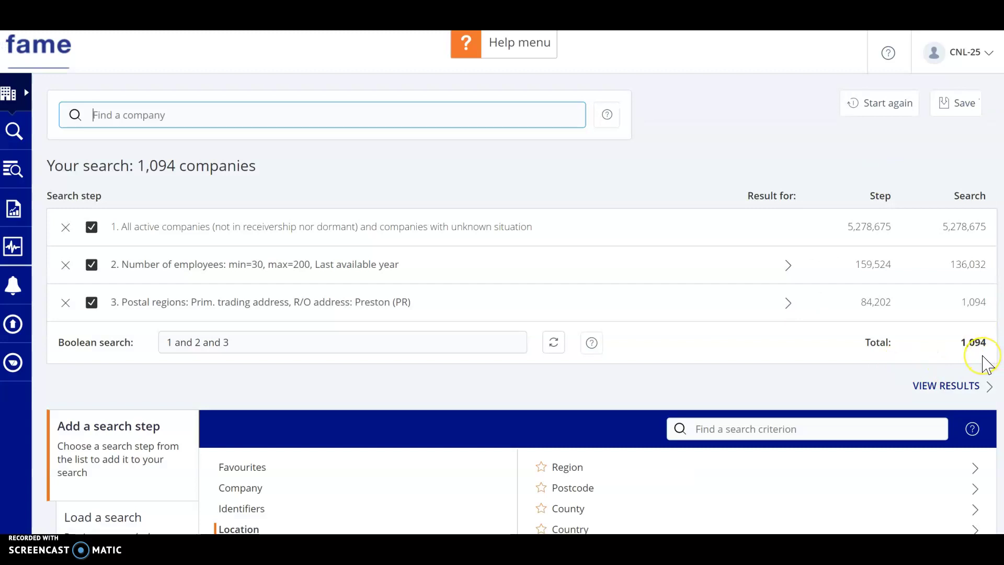
Step: Look through the BvD sectors offered among the activities and industry criteria, without adding a search step
{"action": "left_click", "coordinate": [832, 390]}
{"action": "scroll", "coordinate": [831, 390], "scroll_direction": "down", "scroll_amount": 5}
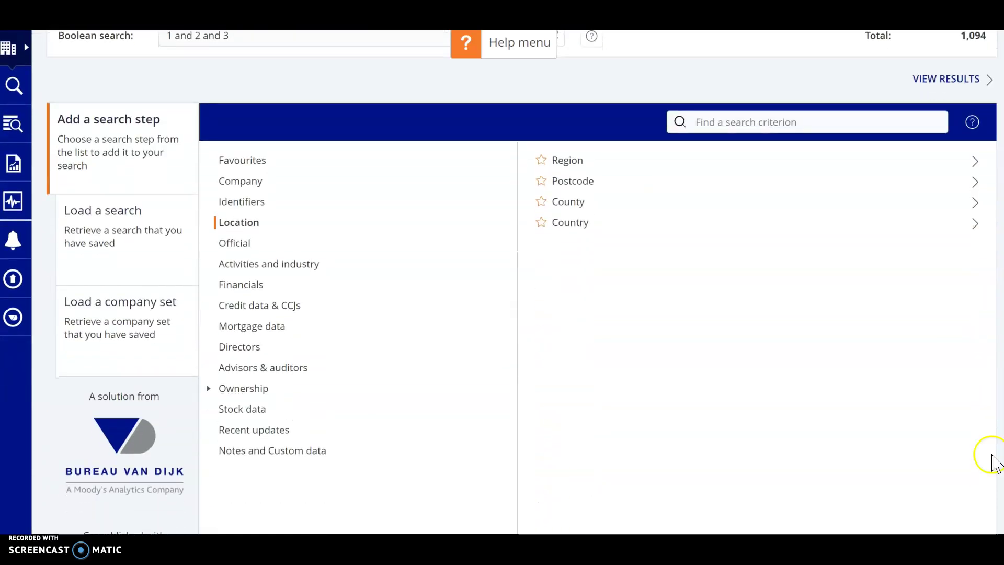
{"action": "left_click", "coordinate": [245, 265]}
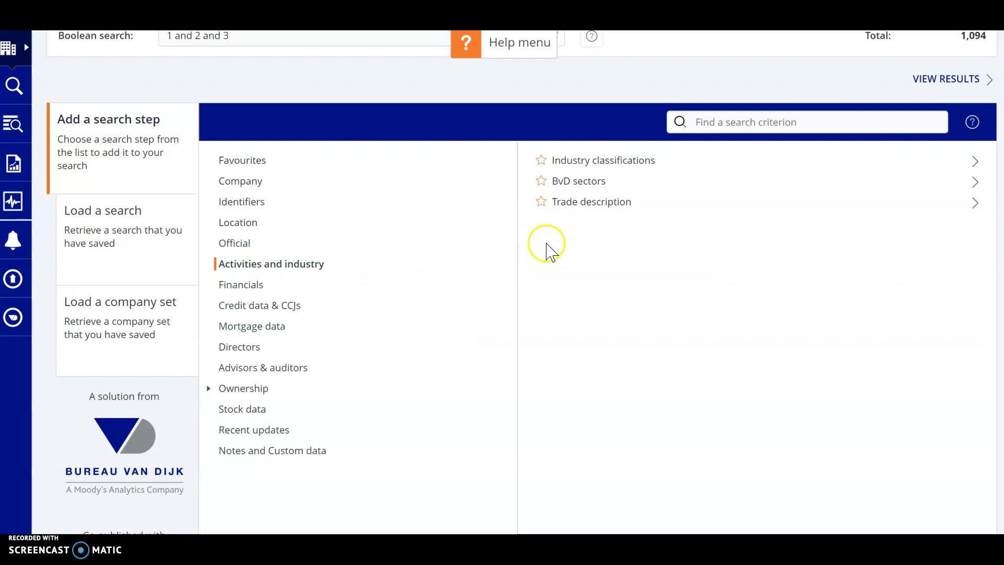
{"action": "left_click", "coordinate": [566, 185]}
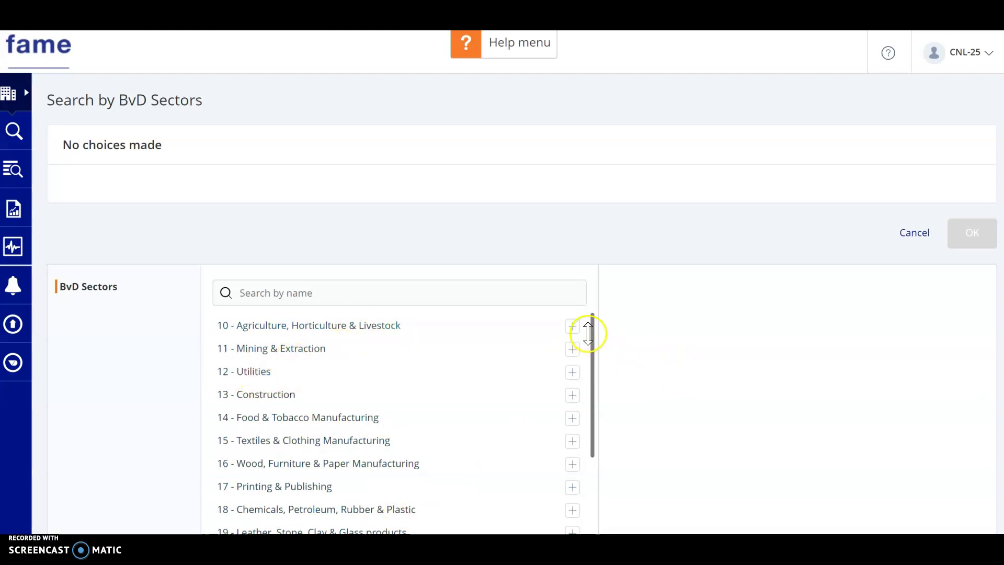
{"action": "left_click_drag", "start_coordinate": [592, 331], "coordinate": [609, 495]}
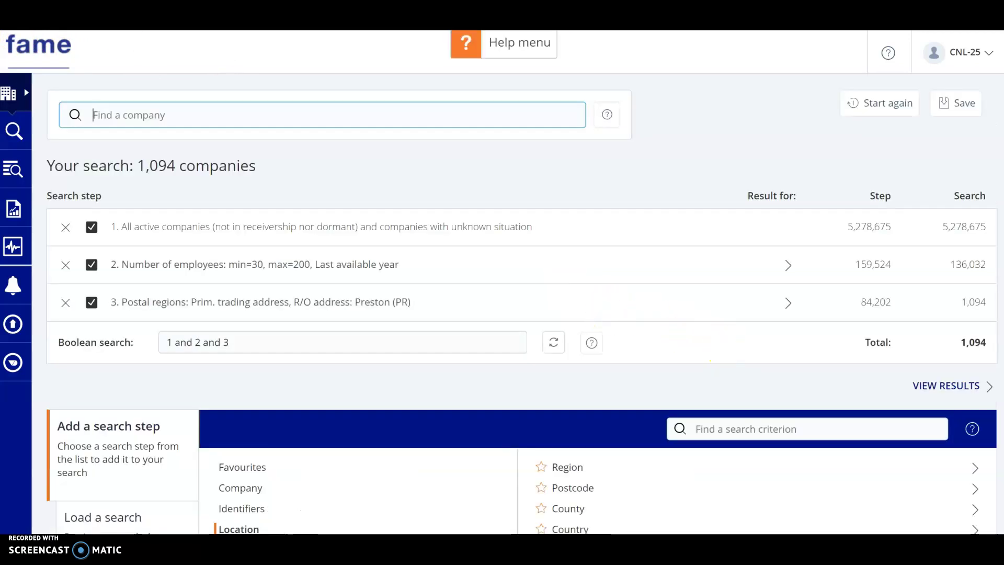
Step: Add an industry classification search step for UK SIC (2007) code 691 - Legal activities
{"action": "scroll", "coordinate": [634, 336], "scroll_direction": "down", "scroll_amount": 5}
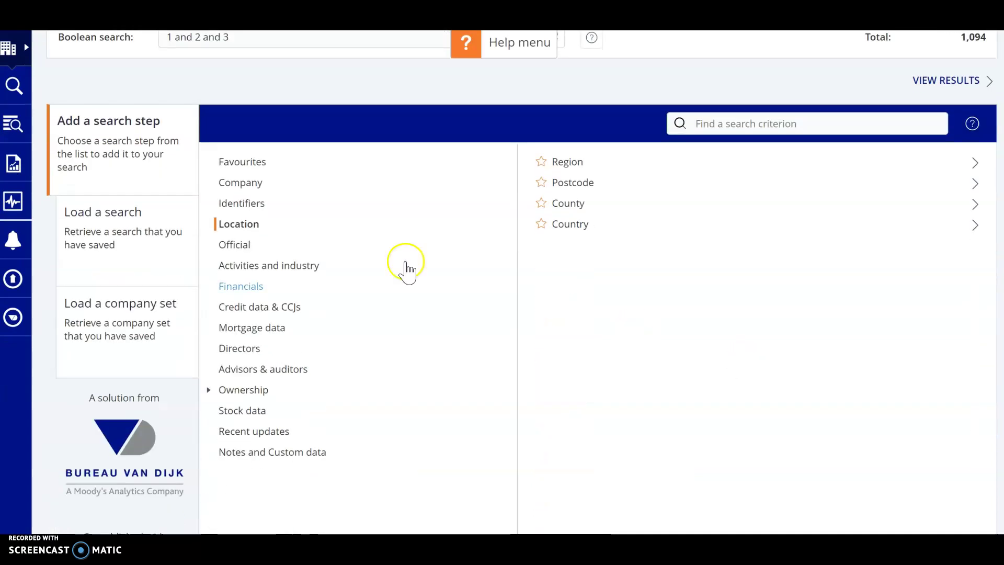
{"action": "left_click", "coordinate": [297, 266]}
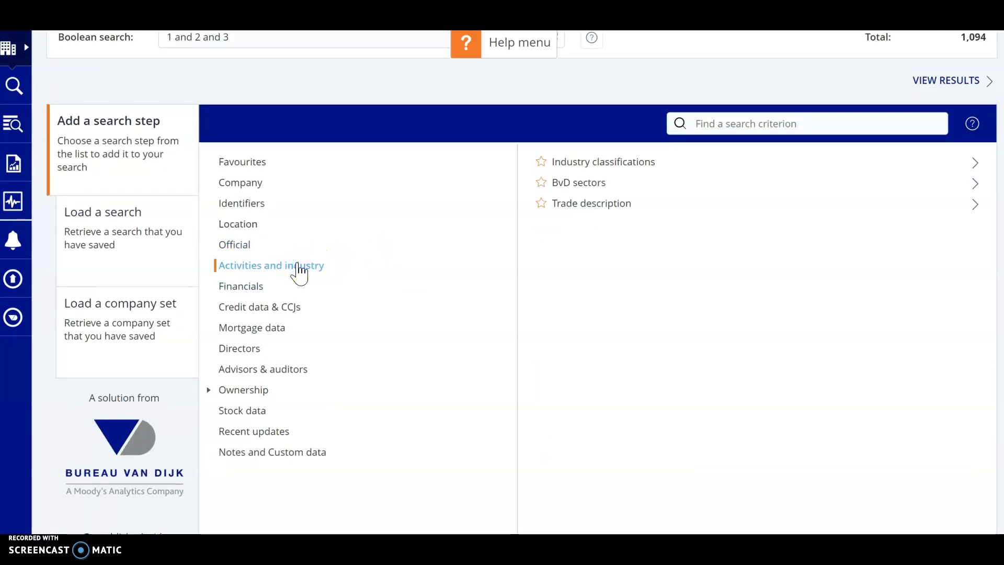
{"action": "left_click", "coordinate": [612, 163]}
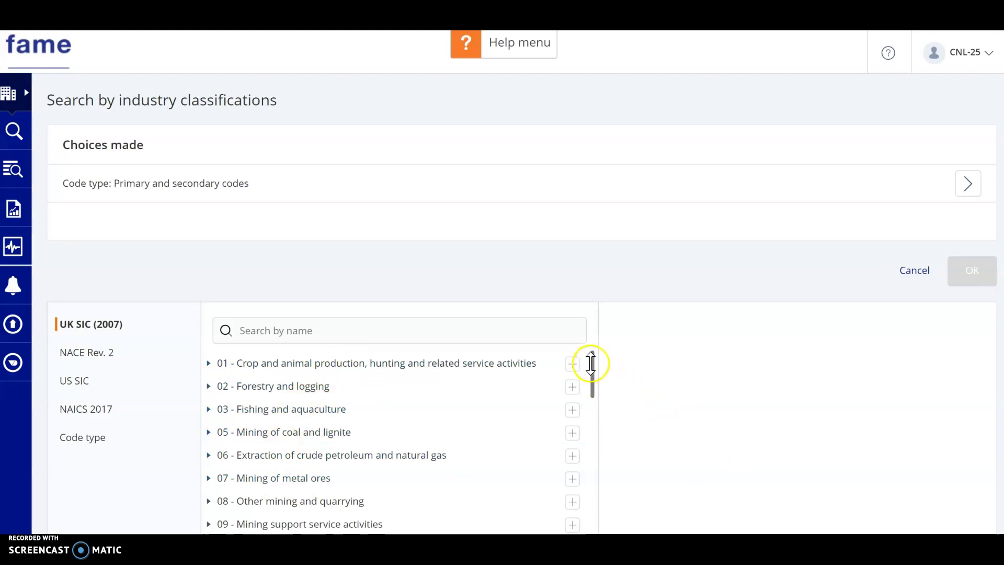
{"action": "left_click_drag", "start_coordinate": [592, 361], "coordinate": [595, 532]}
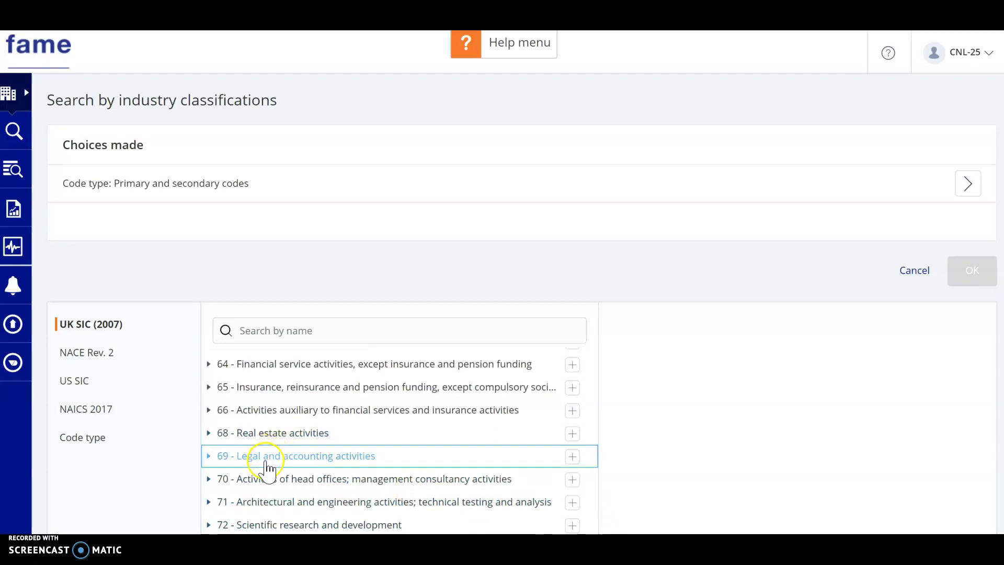
{"action": "left_click", "coordinate": [210, 457]}
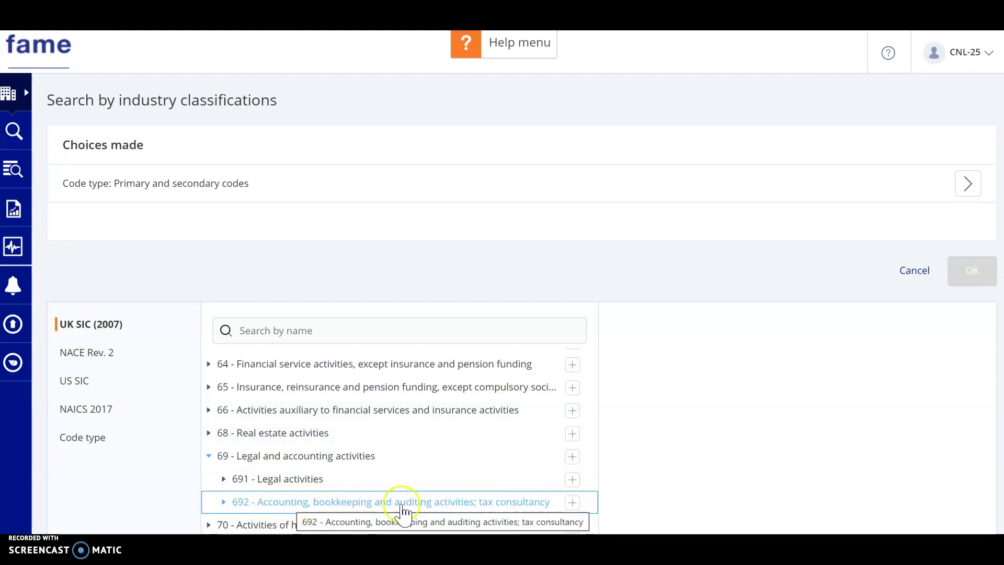
{"action": "left_click", "coordinate": [572, 480]}
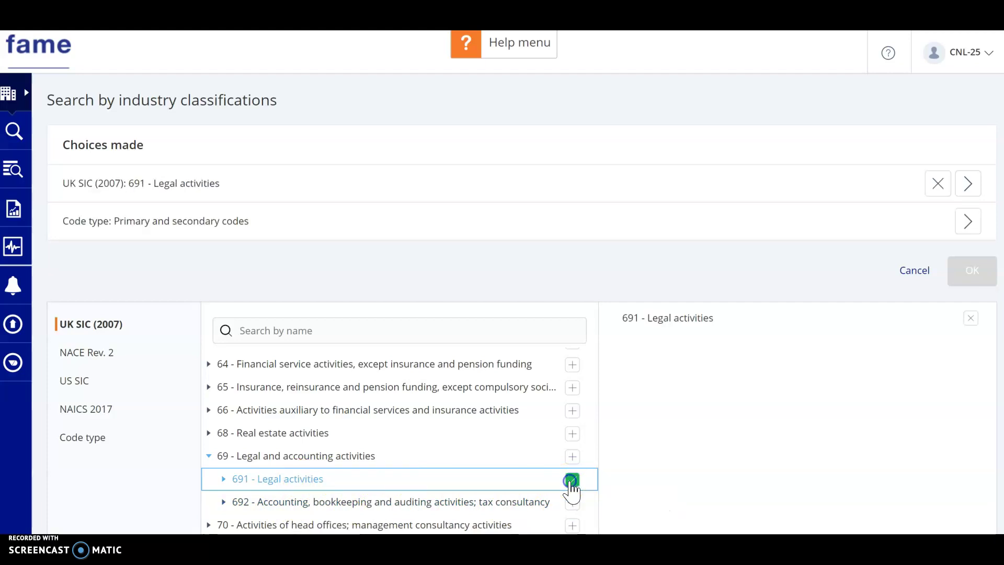
{"action": "left_click", "coordinate": [954, 280]}
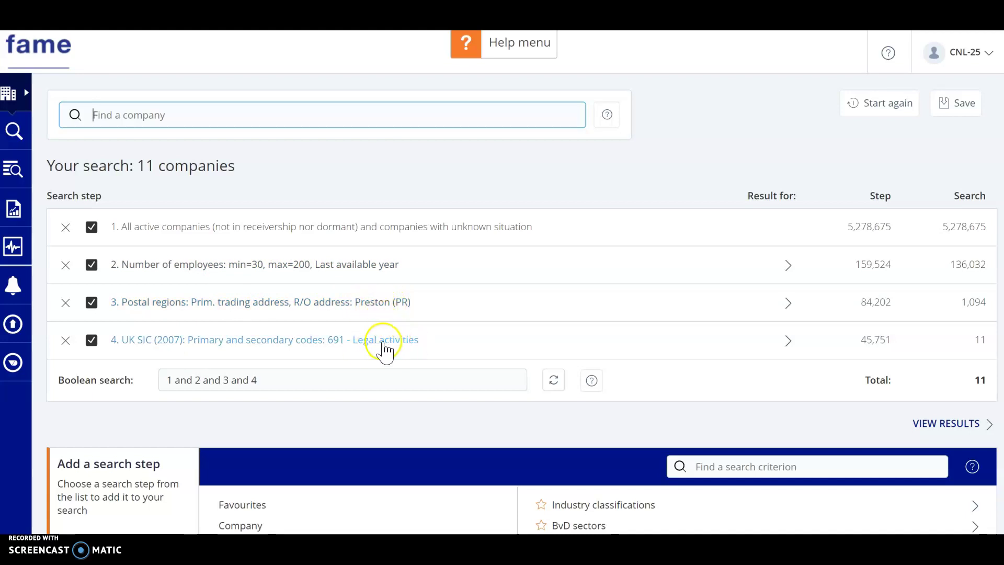
Step: View the search results and remove ROEBUCKS SOLICITORS LIMITED from the company list
{"action": "left_click", "coordinate": [959, 425]}
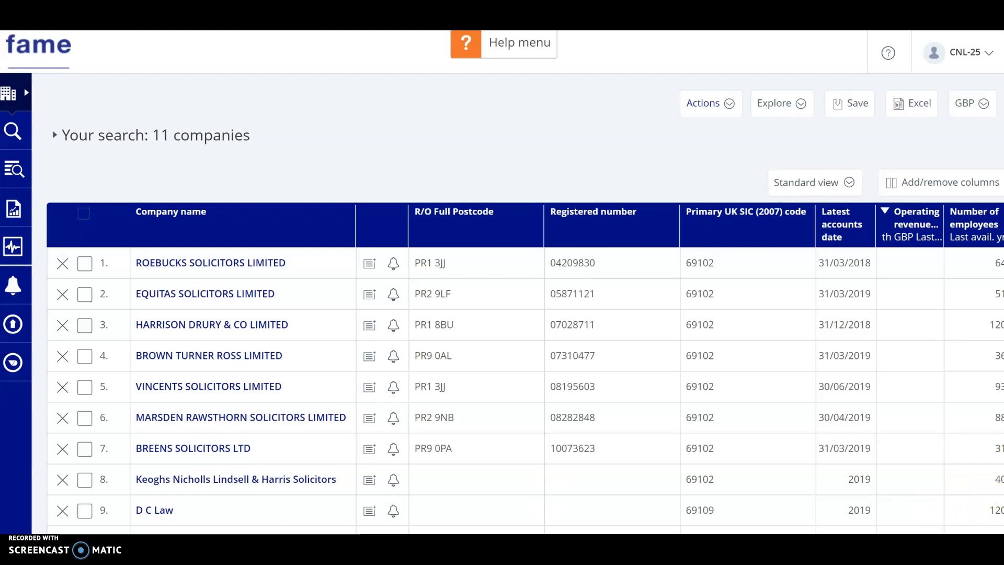
{"action": "scroll", "coordinate": [706, 367], "scroll_direction": "left", "scroll_amount": 3}
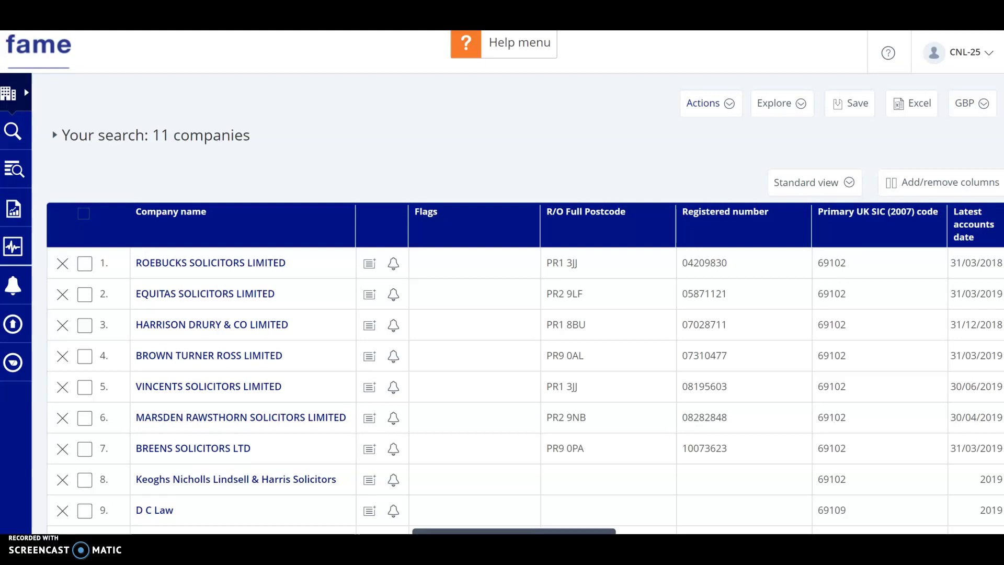
{"action": "key", "text": "super+x"}
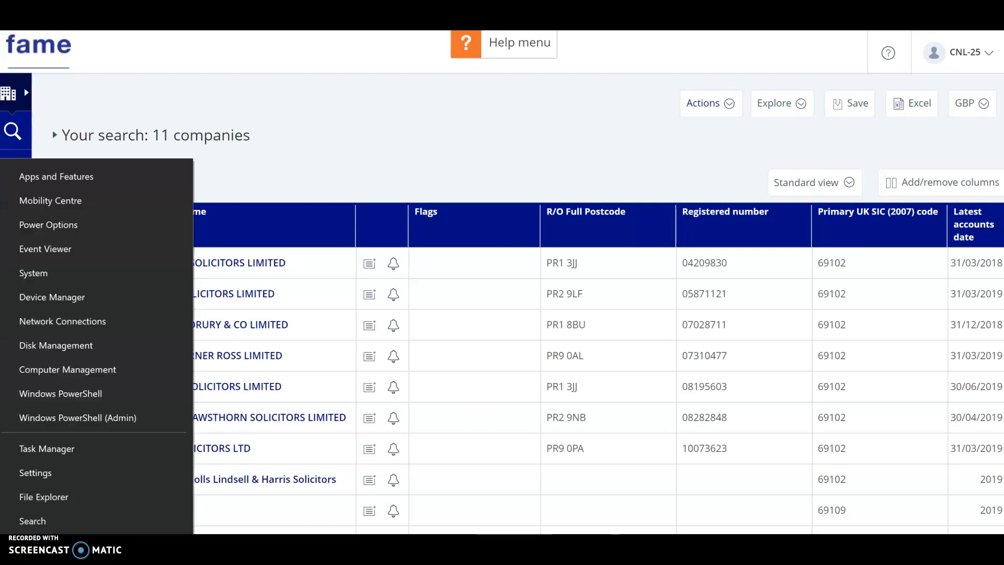
{"action": "left_click", "coordinate": [266, 263]}
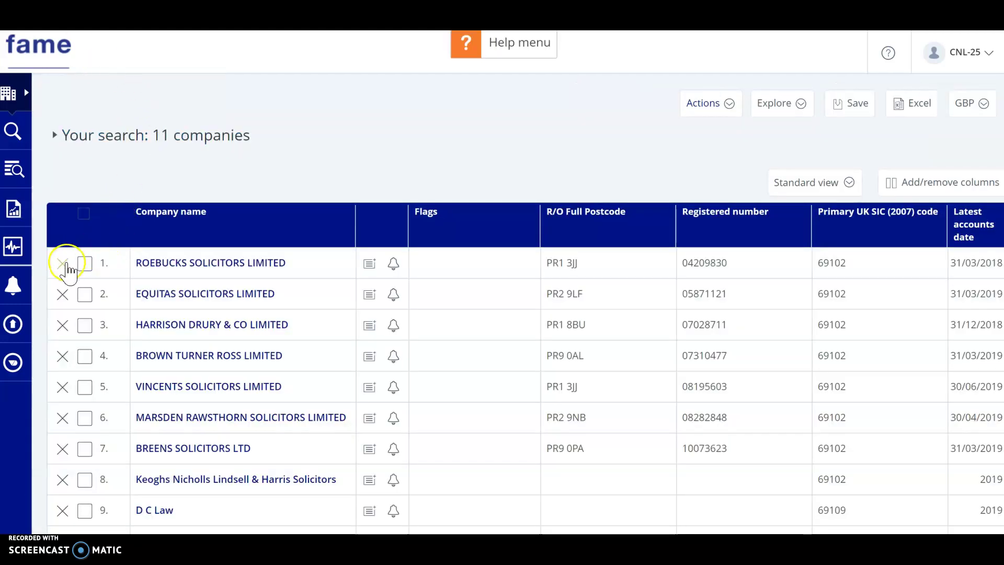
{"action": "left_click", "coordinate": [63, 264]}
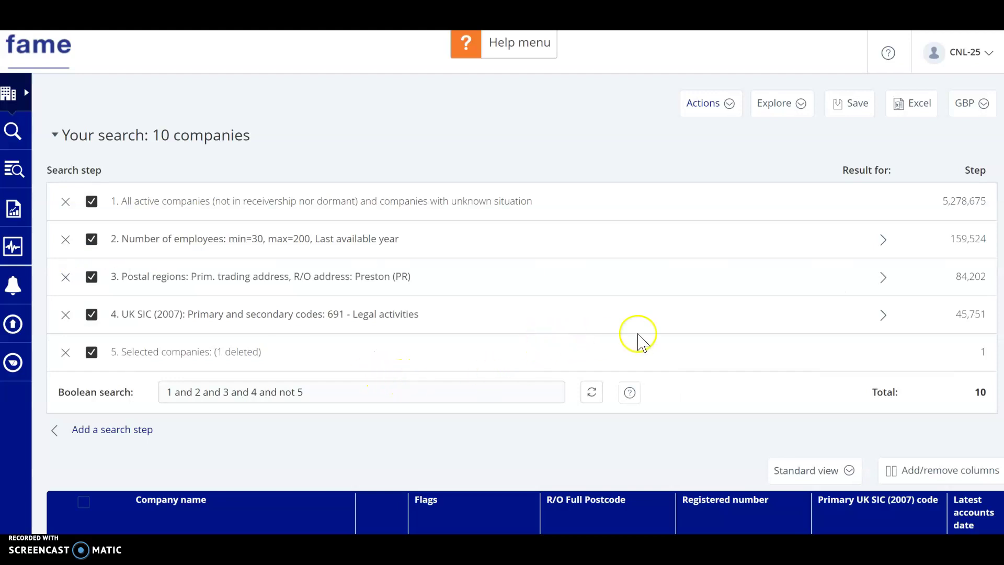
Step: Open the report for EQUITAS SOLICITORS LIMITED and review its key information, financial profile, directors and credit score
{"action": "scroll", "coordinate": [639, 340], "scroll_direction": "down", "scroll_amount": 9}
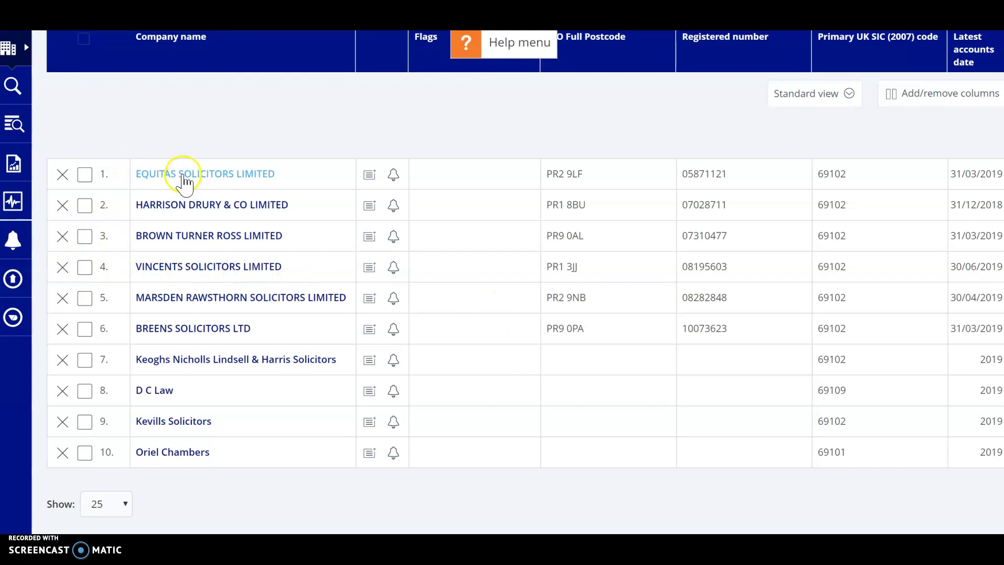
{"action": "left_click", "coordinate": [184, 176]}
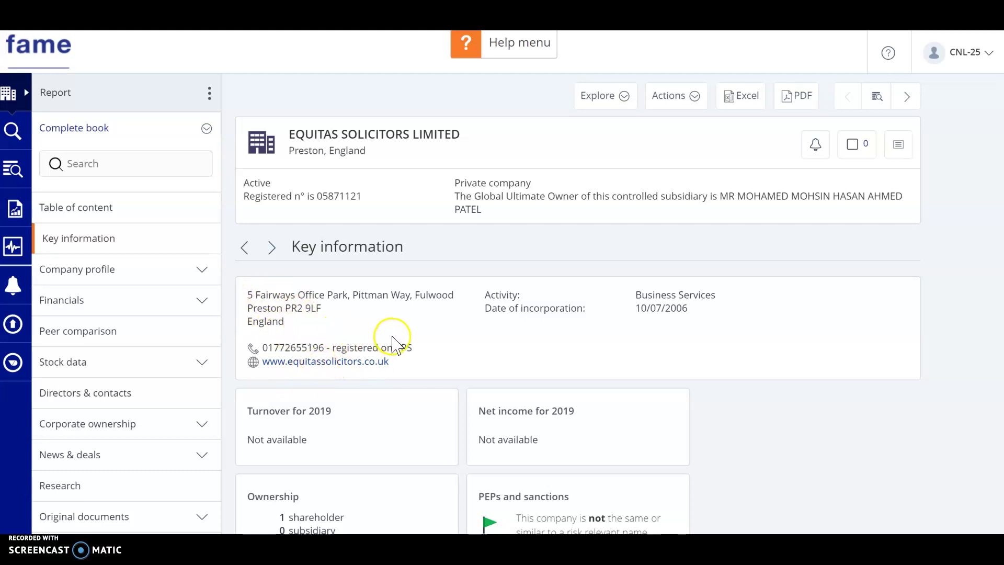
{"action": "scroll", "coordinate": [392, 343], "scroll_direction": "down", "scroll_amount": 3}
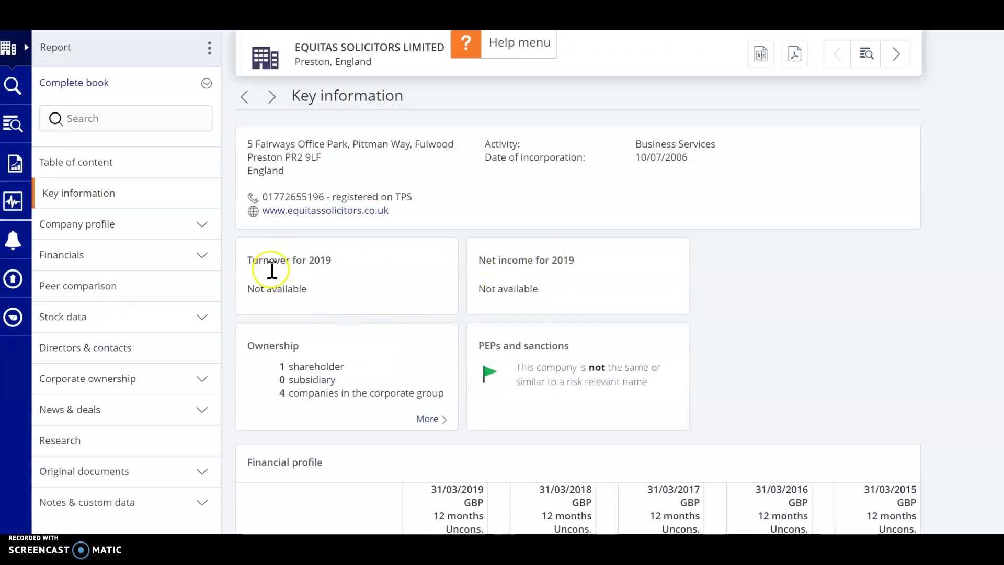
{"action": "scroll", "coordinate": [337, 354], "scroll_direction": "down", "scroll_amount": 6}
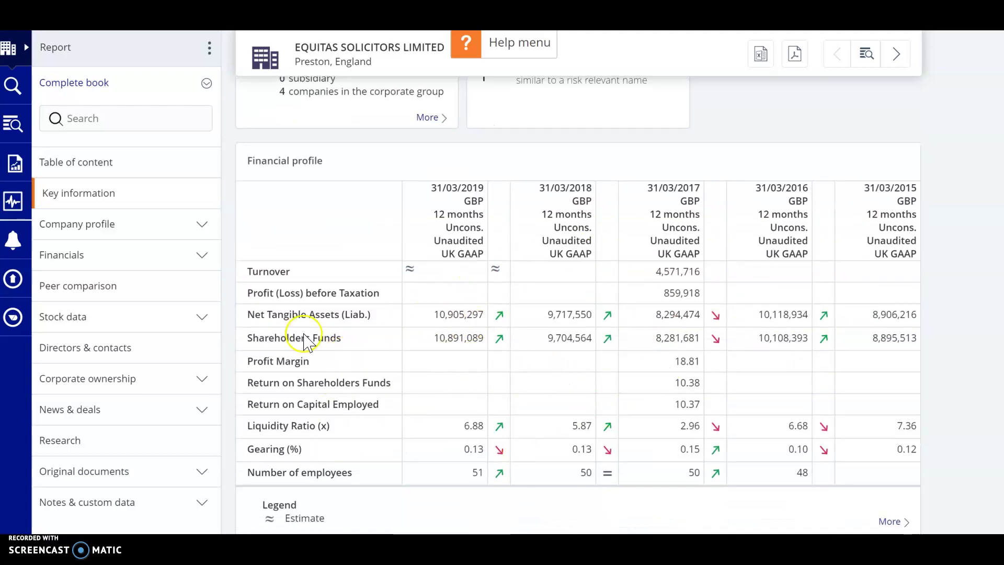
{"action": "scroll", "coordinate": [308, 342], "scroll_direction": "down", "scroll_amount": 6}
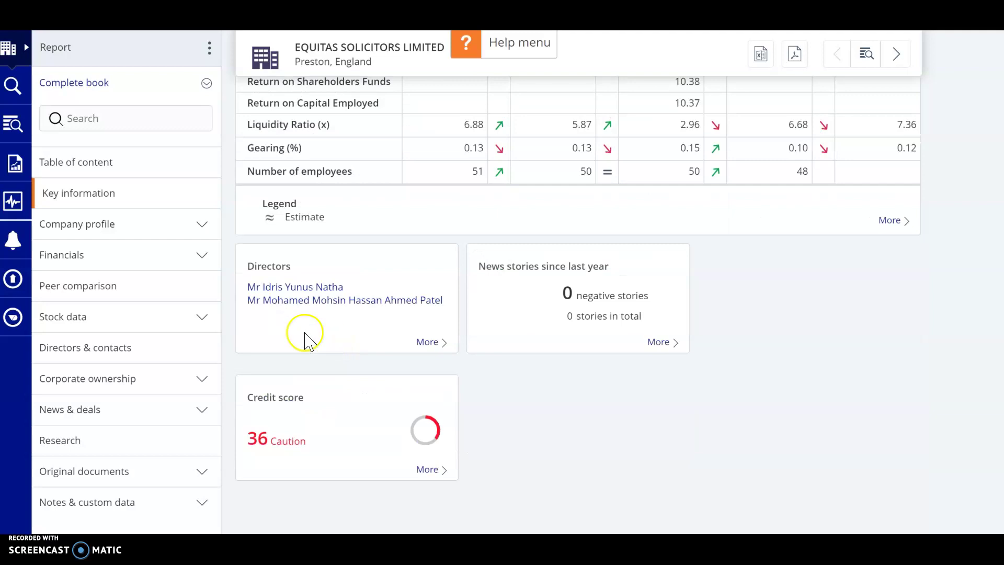
Step: View the contact profile of the first listed director, and return to the search results list
{"action": "left_click", "coordinate": [301, 288]}
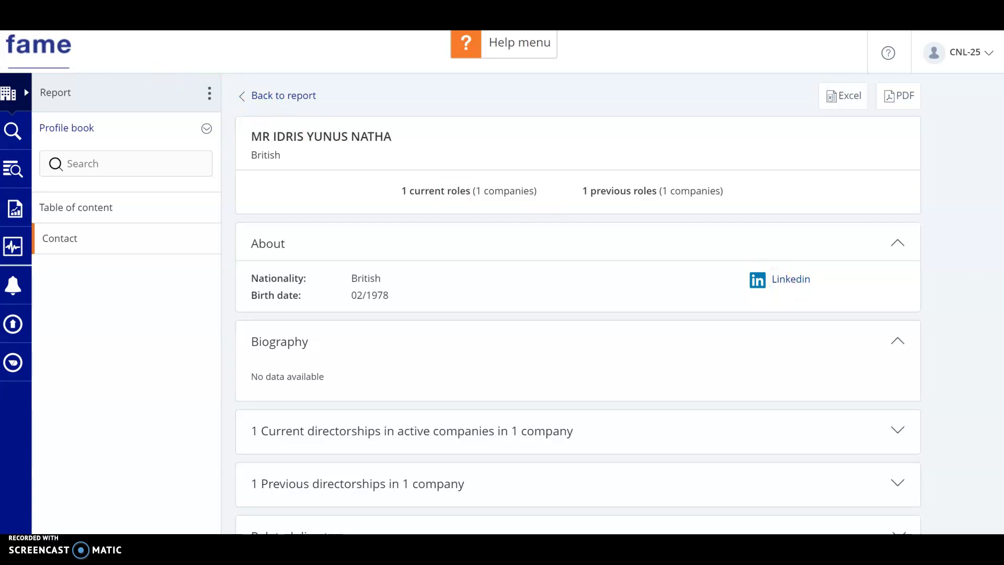
{"action": "key", "text": "alt+Left"}
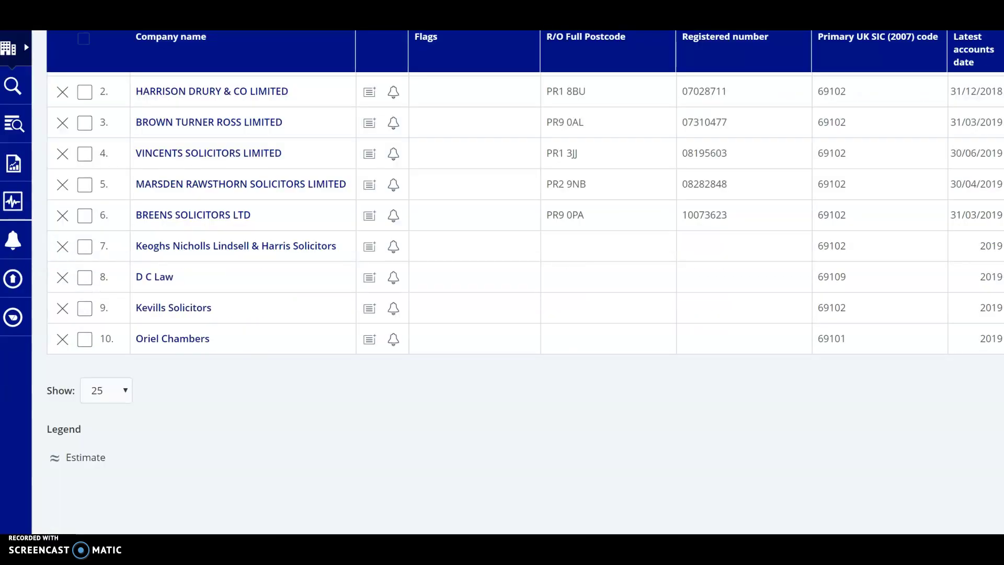
{"action": "scroll", "coordinate": [293, 298], "scroll_direction": "up", "scroll_amount": 4}
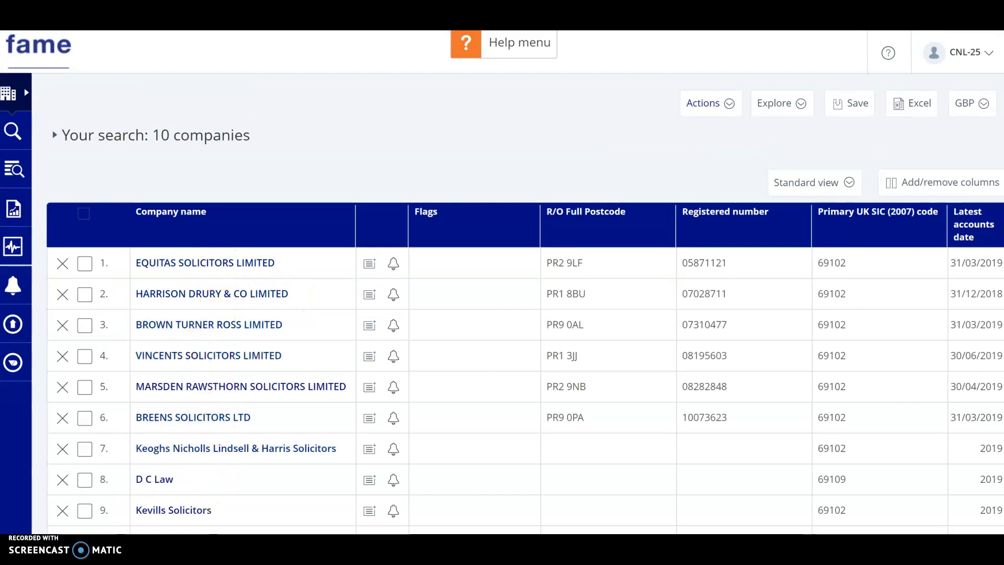
Step: Export the company list to Excel under the name "law firms preston 30-200 employees" and download the generated file
{"action": "left_click", "coordinate": [910, 105]}
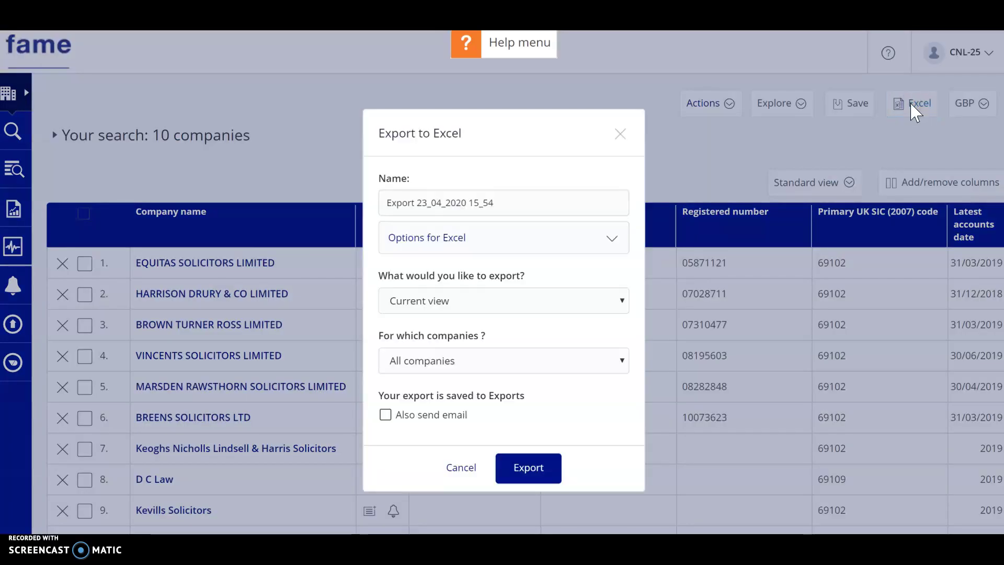
{"action": "left_click_drag", "start_coordinate": [503, 202], "coordinate": [374, 204]}
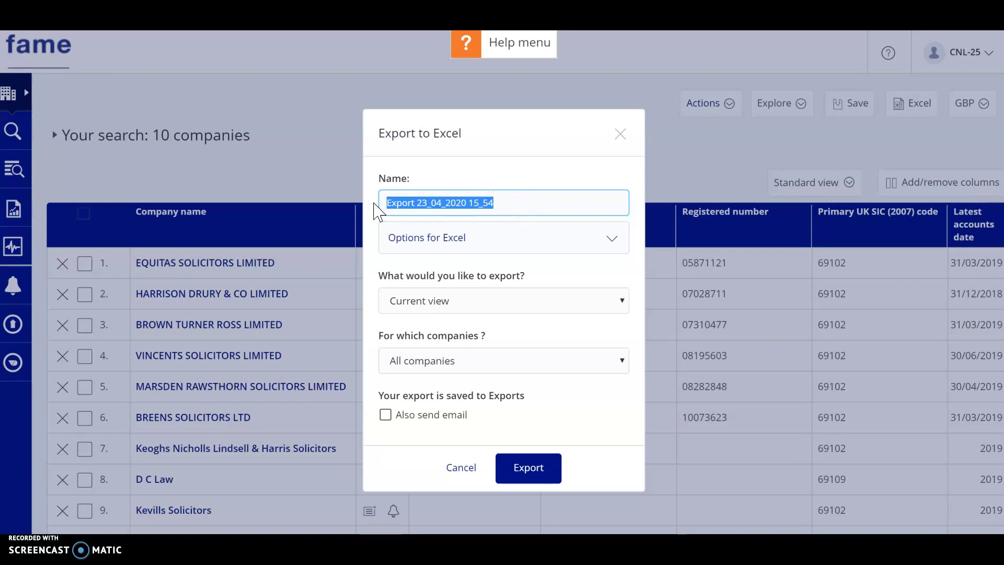
{"action": "type", "text": "law firms preston 30-200 employees"}
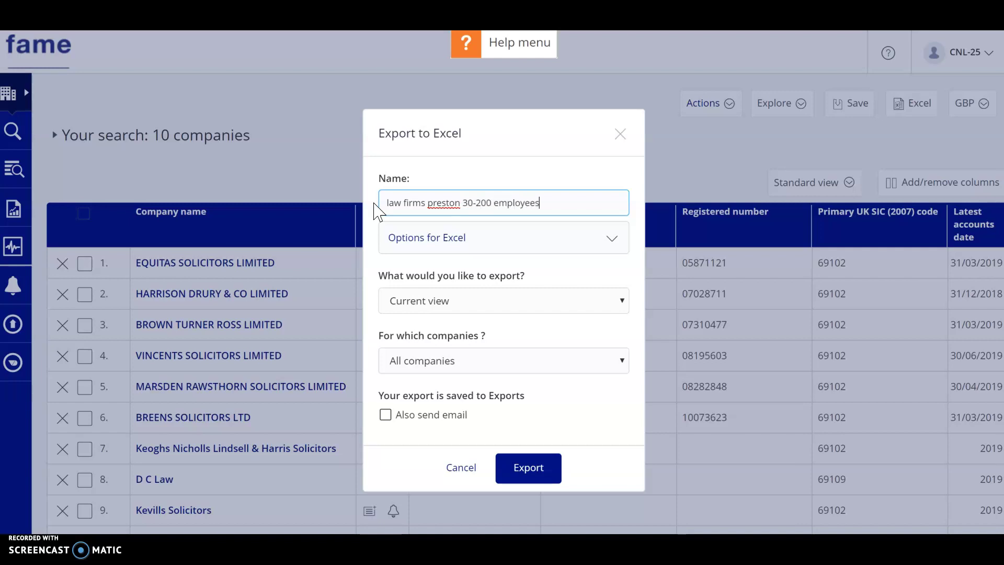
{"action": "left_click", "coordinate": [540, 476]}
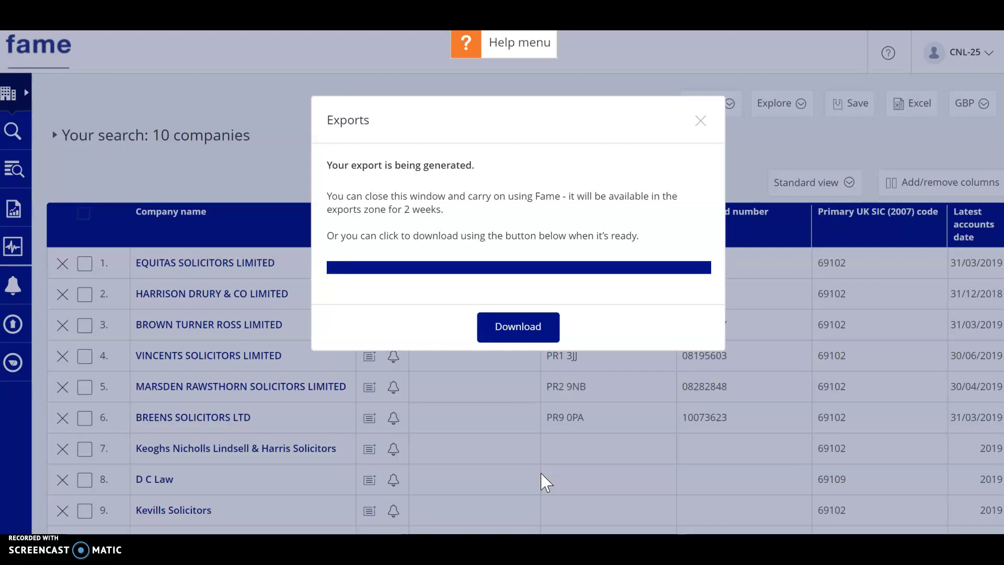
{"action": "left_click", "coordinate": [505, 336]}
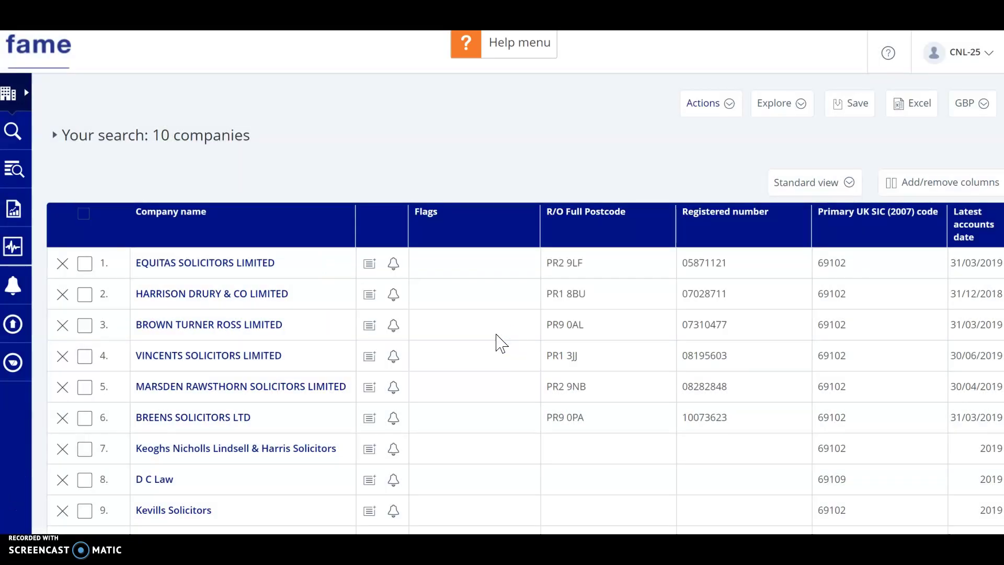
{"action": "left_click", "coordinate": [515, 204]}
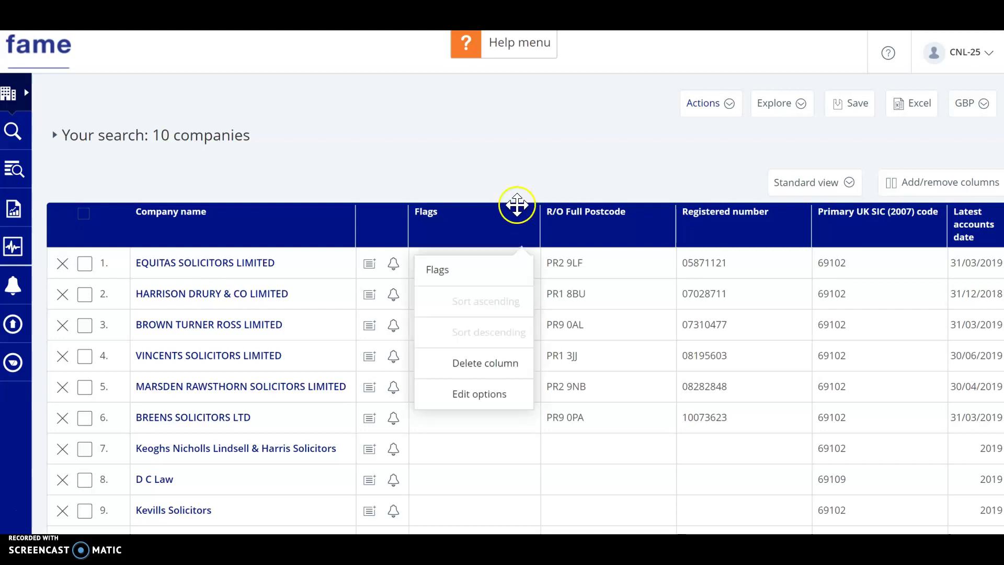